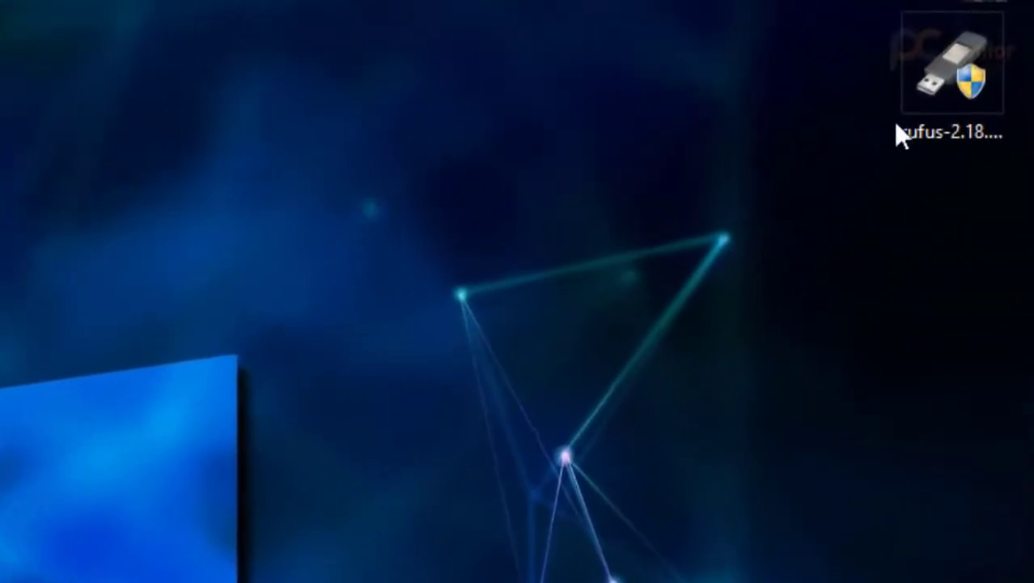
Step: Launch Rufus 2.18 from its desktop icon and approve the User Account Control prompt
double_click(913, 111)
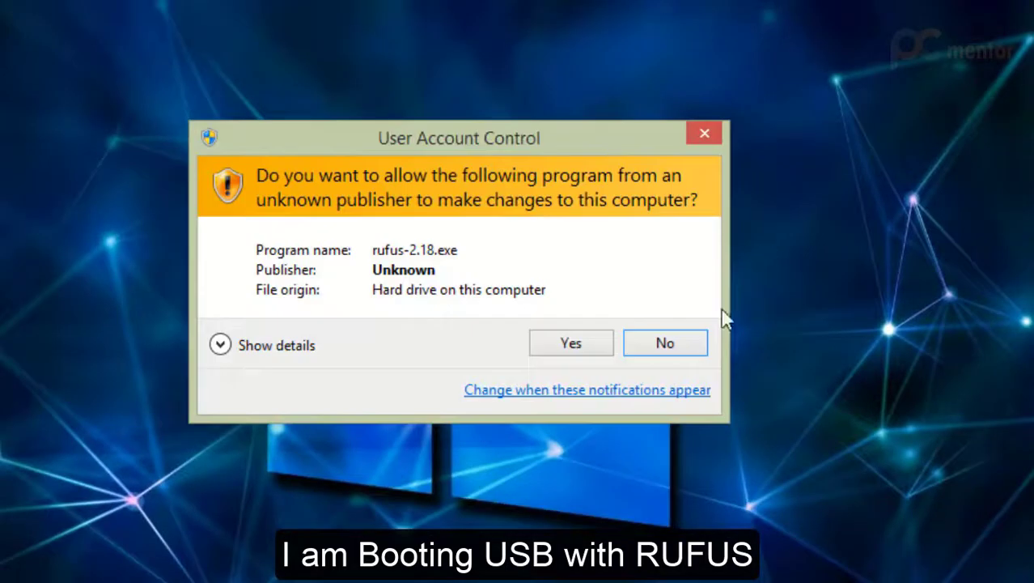
left_click(578, 351)
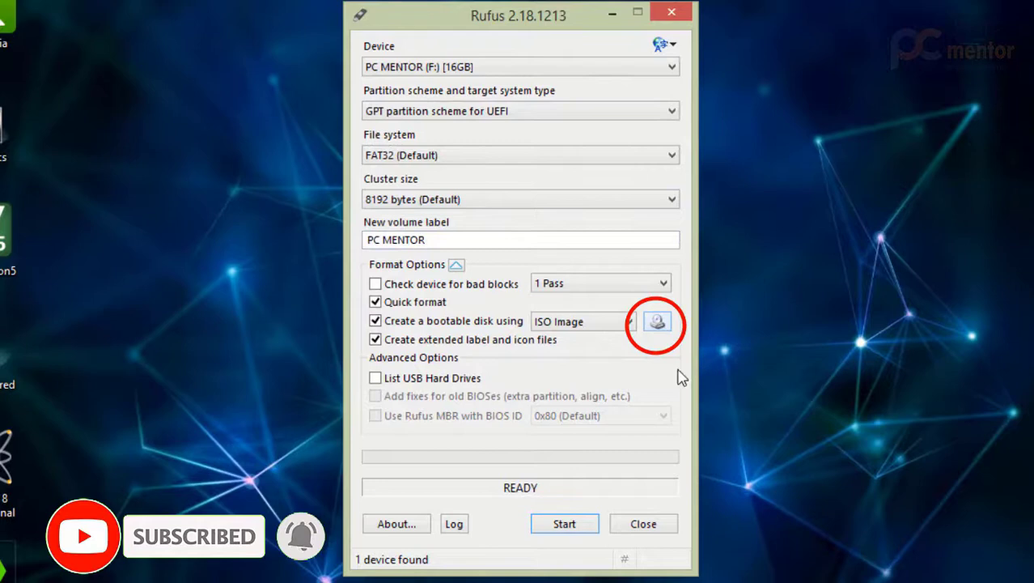
Step: Load Win8.1_EnglishInternational_x64.iso and start writing it to the 16GB PC MENTOR drive, accepting erasure
left_click(658, 323)
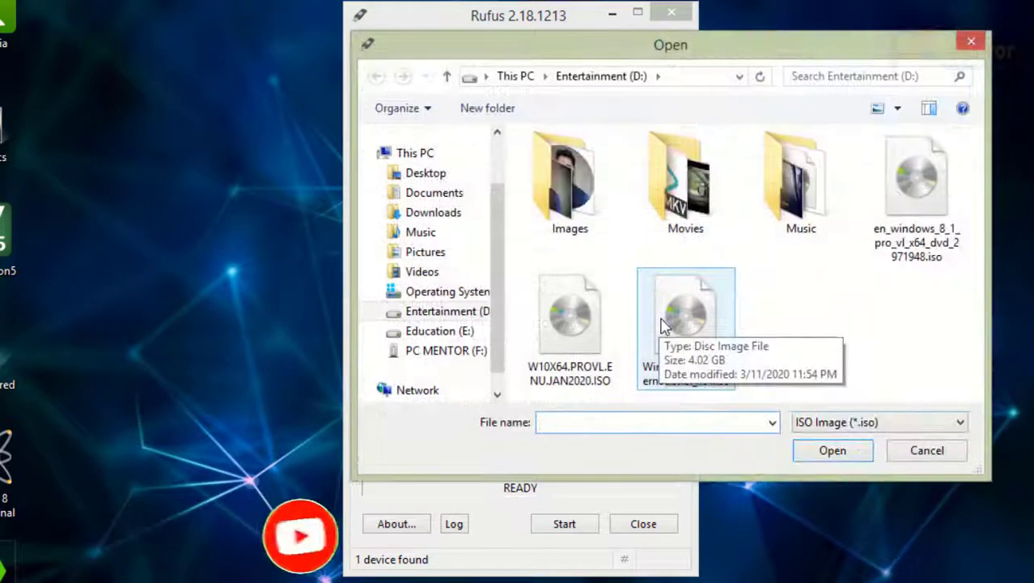
left_click(709, 358)
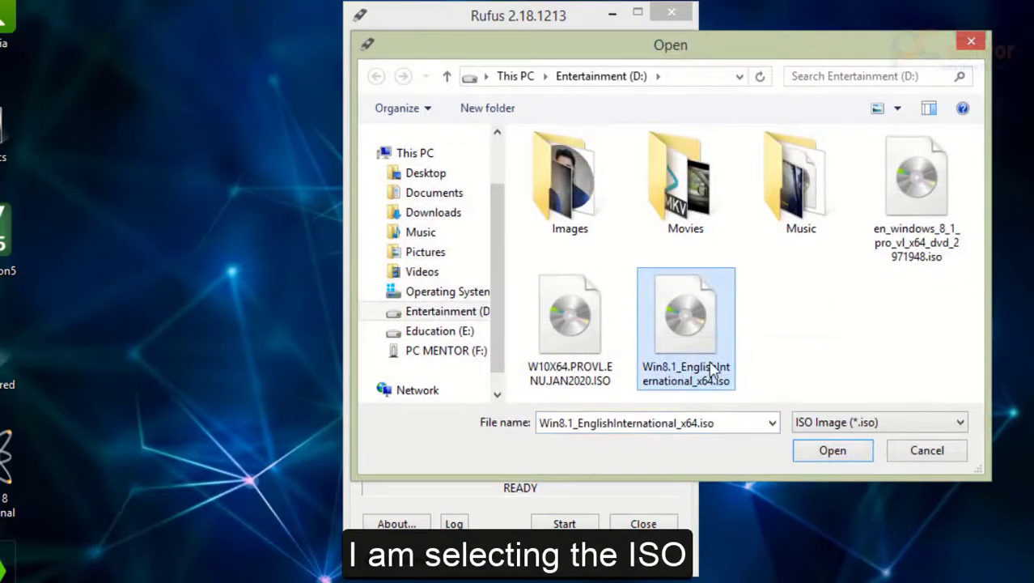
double_click(700, 348)
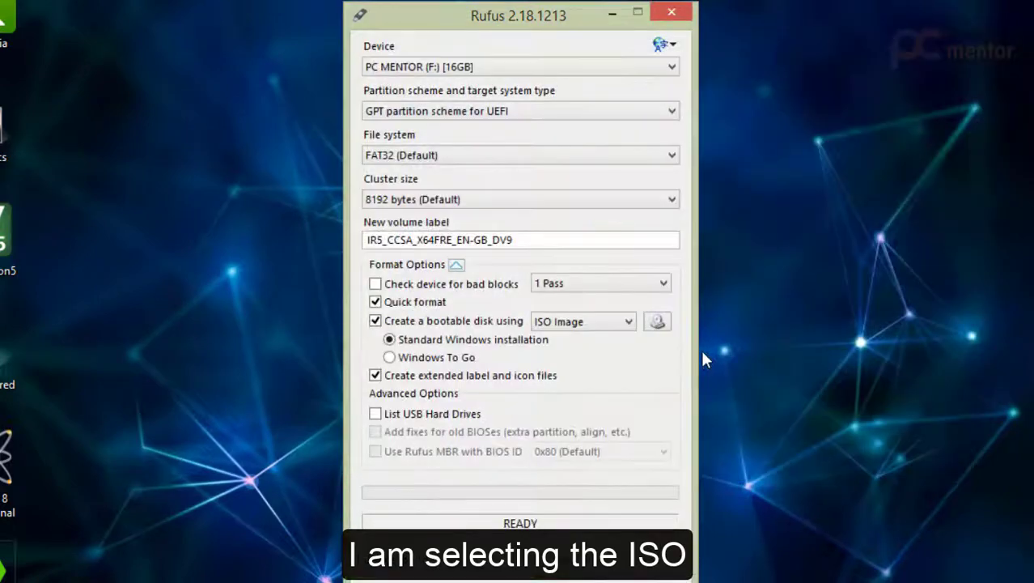
left_click(567, 560)
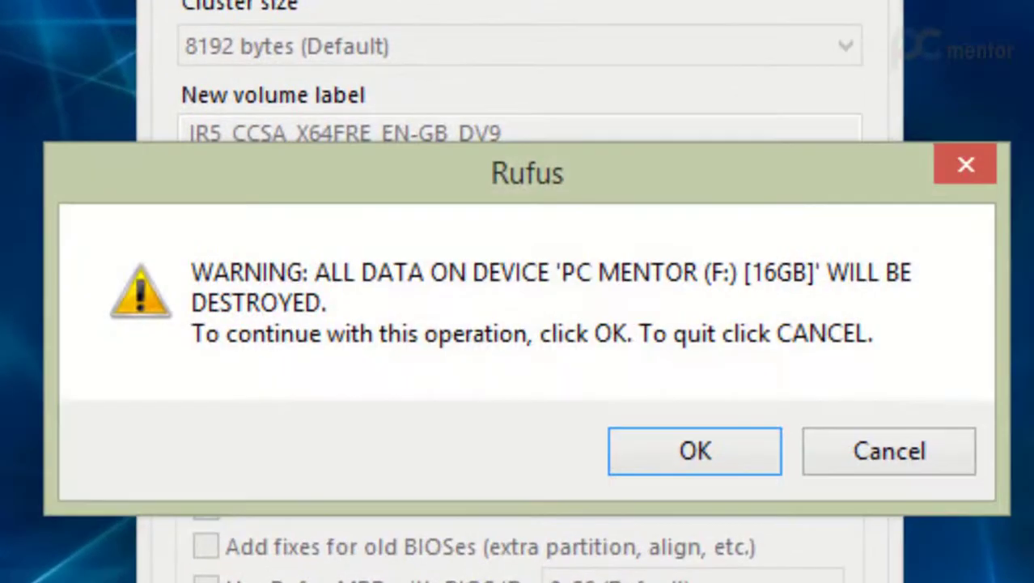
left_click(657, 470)
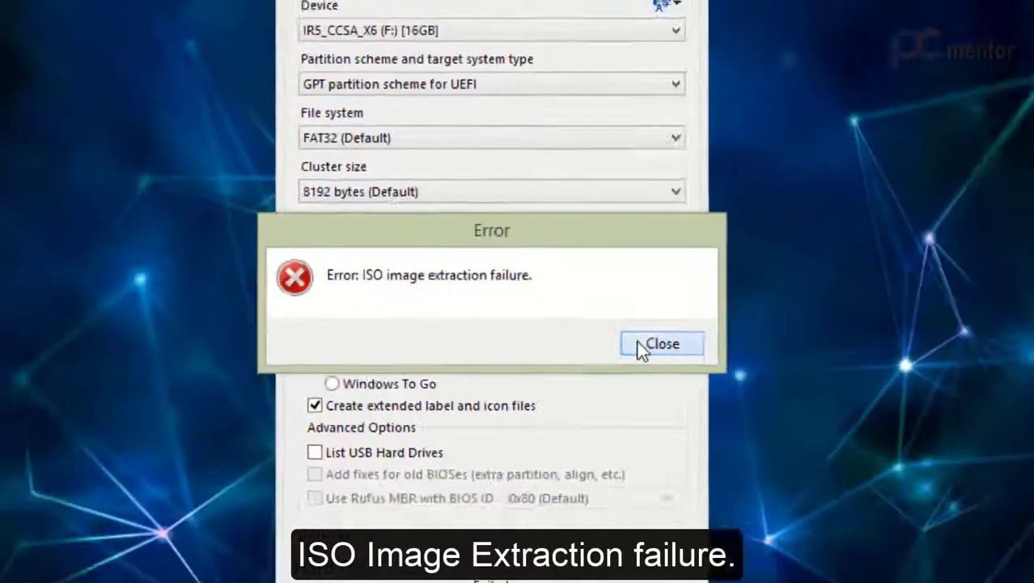
Step: Close the 'ISO image extraction failure' error in Rufus
left_click(679, 431)
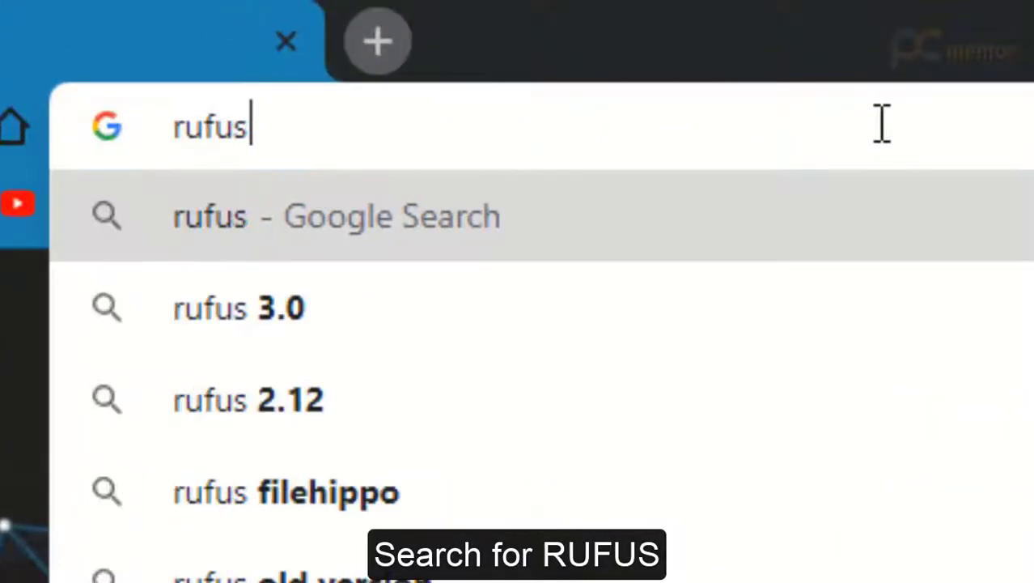
Step: Search for rufus and download the Rufus 3.9 installer from rufus.ie via IDM
key("Return")
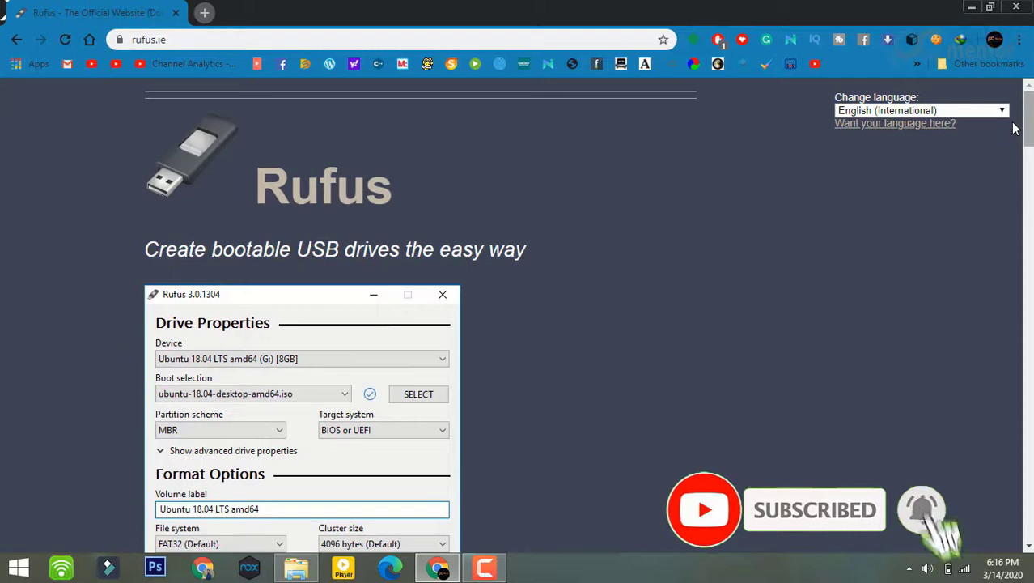
left_click_drag(1028, 128, 1022, 209)
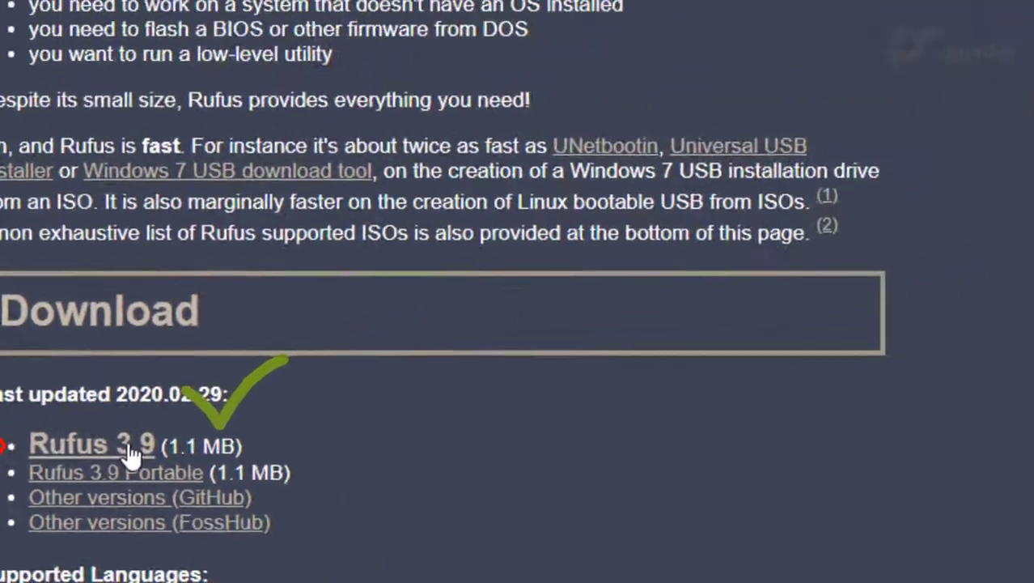
left_click(356, 387)
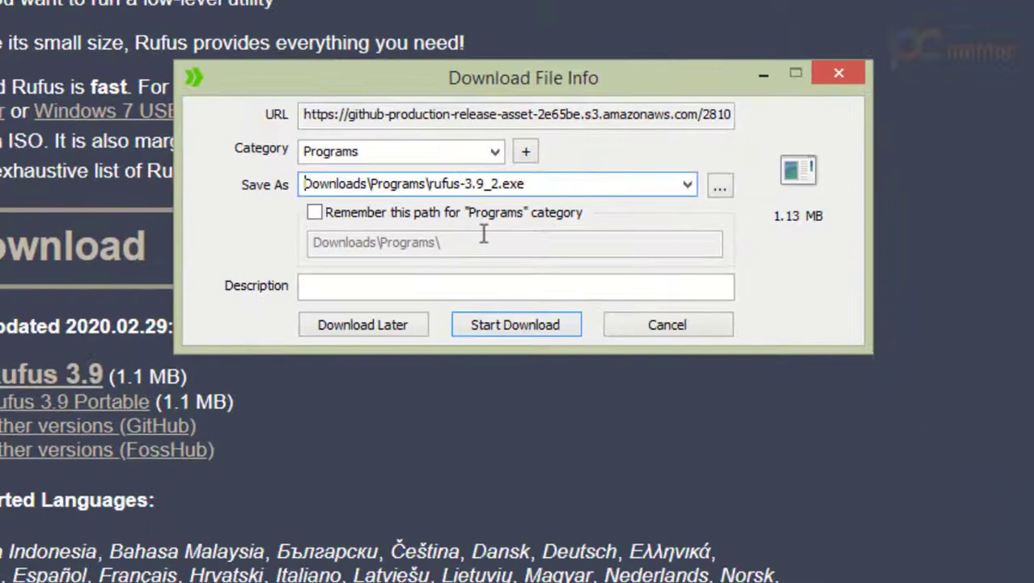
left_click(518, 325)
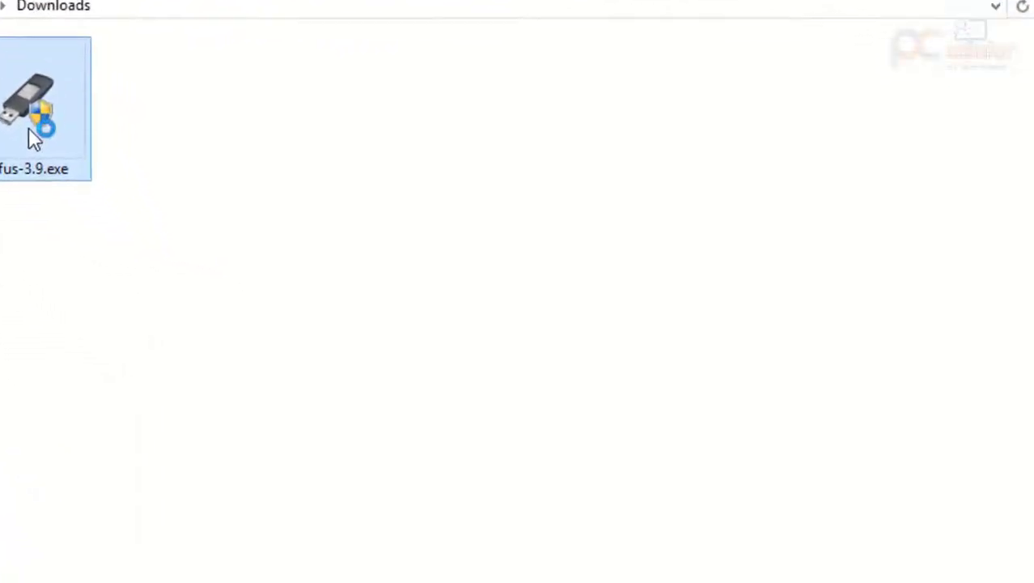
Step: Run rufus-3.9.exe with admin approval and load Win8.1_EnglishInternational_x64.iso as the boot image
double_click(91, 192)
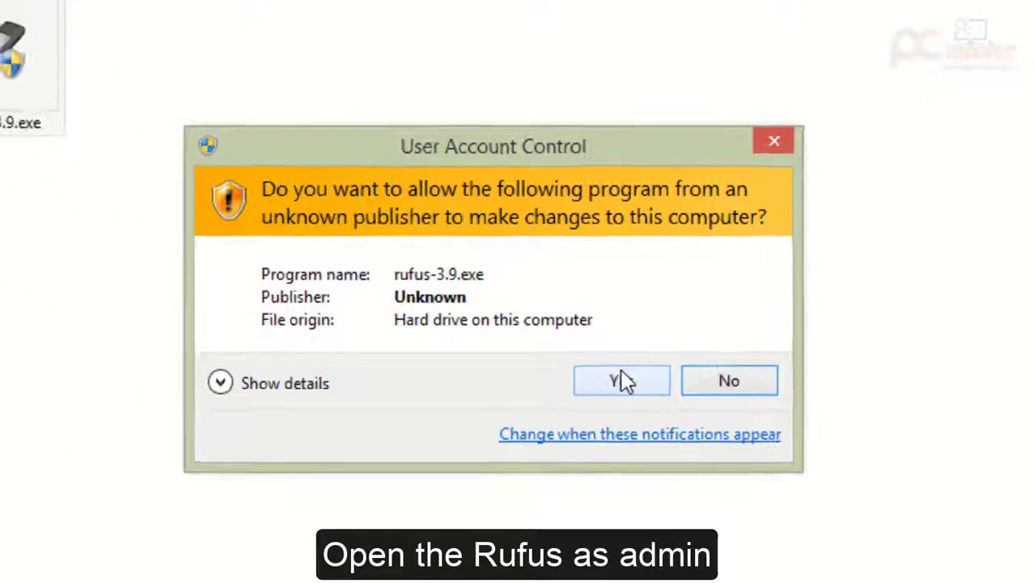
left_click(620, 381)
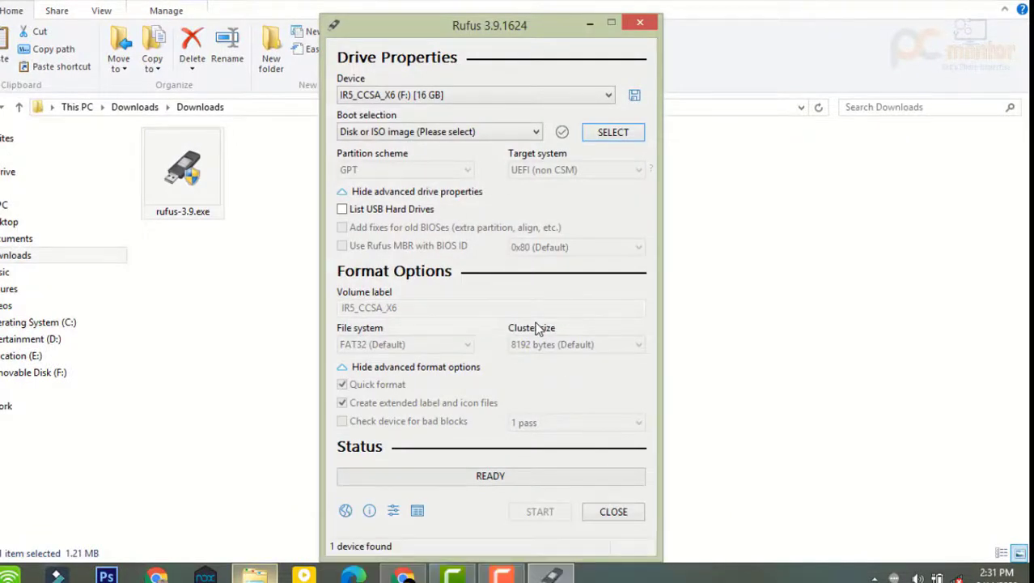
left_click(609, 138)
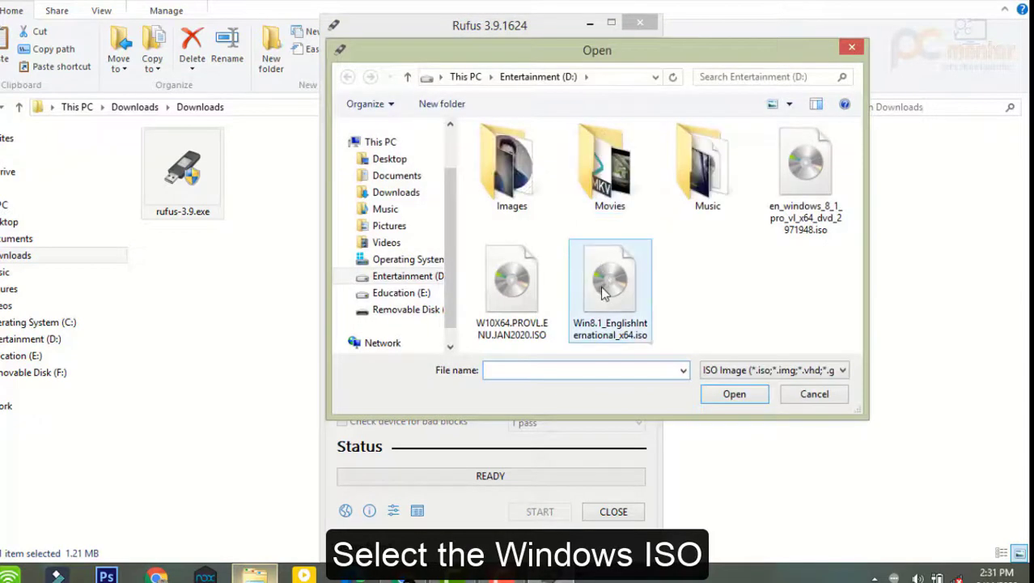
double_click(558, 332)
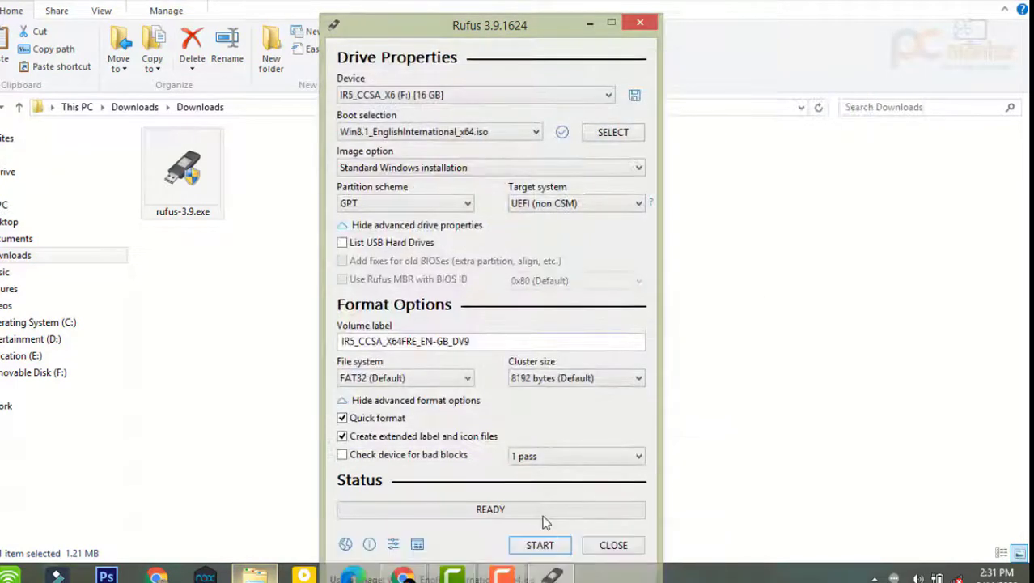
left_click_drag(471, 24, 469, 5)
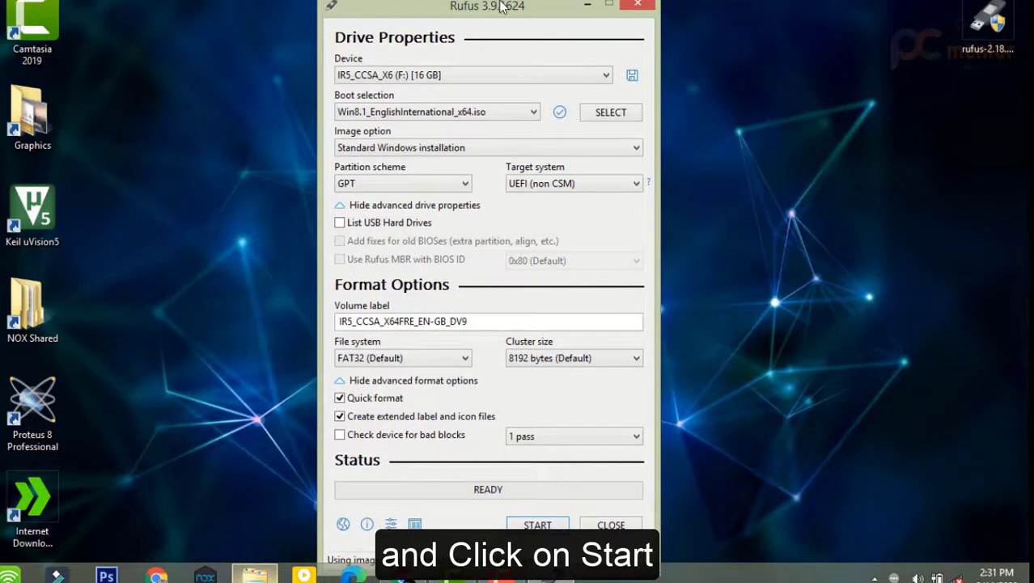
Step: Start writing the Windows 8.1 image in Rufus 3.9, accepting that the 16 GB drive is erased
left_click_drag(502, 6, 473, 3)
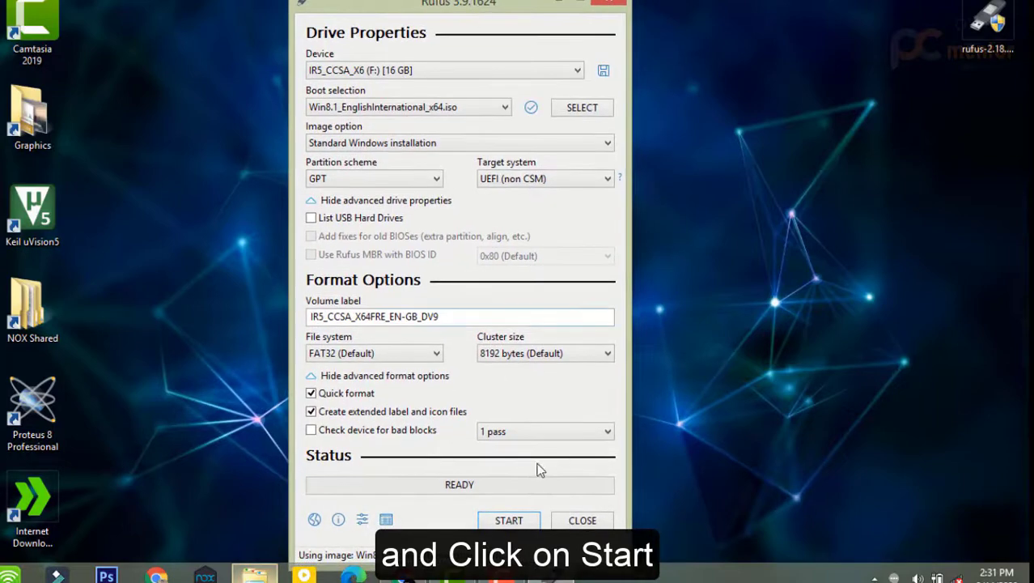
left_click(510, 522)
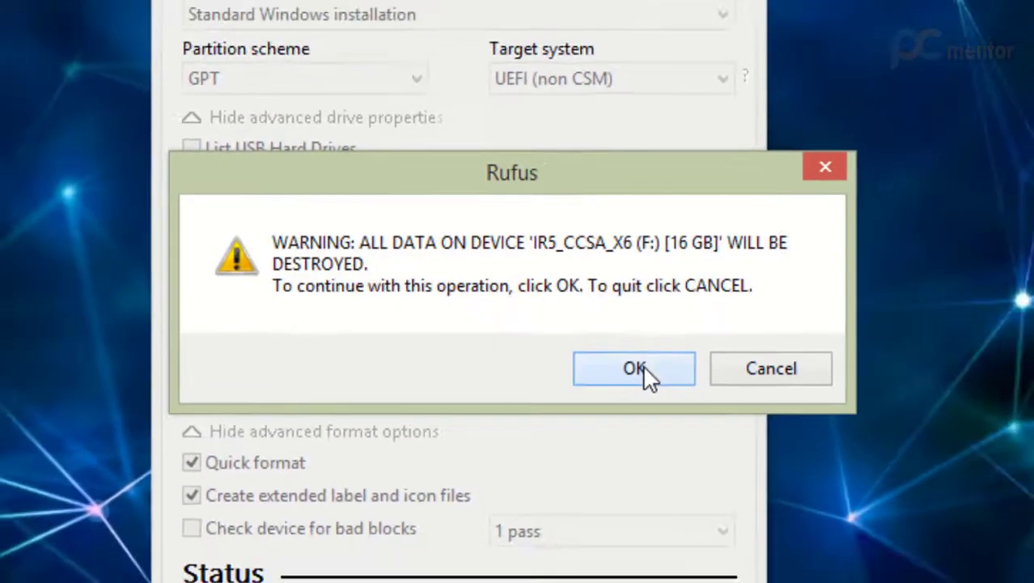
left_click(712, 389)
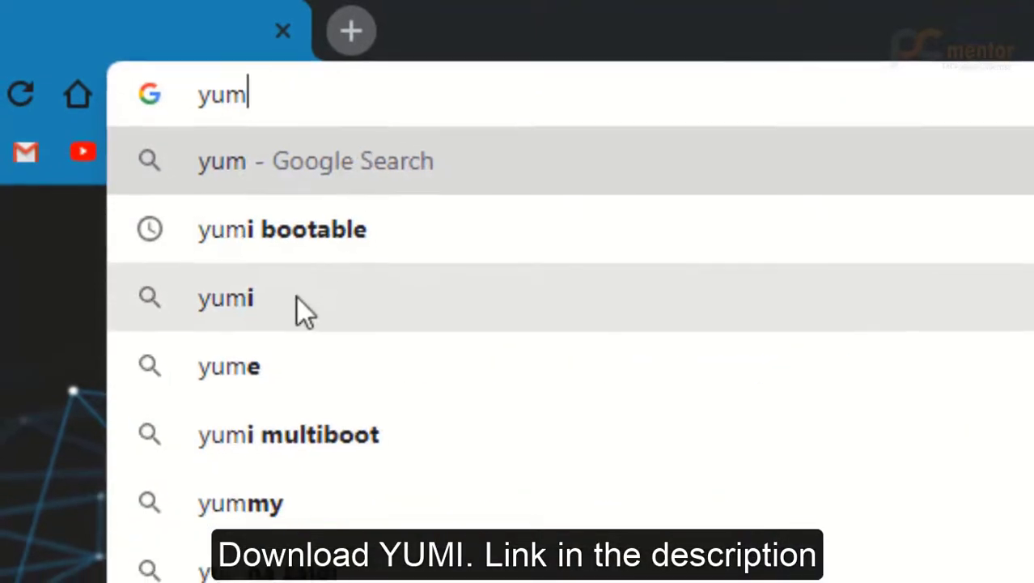
Step: Search for yumi and download YUMI-UEFI-0.0.2.0.exe from pendrivelinux into Downloads\Programs
left_click(297, 300)
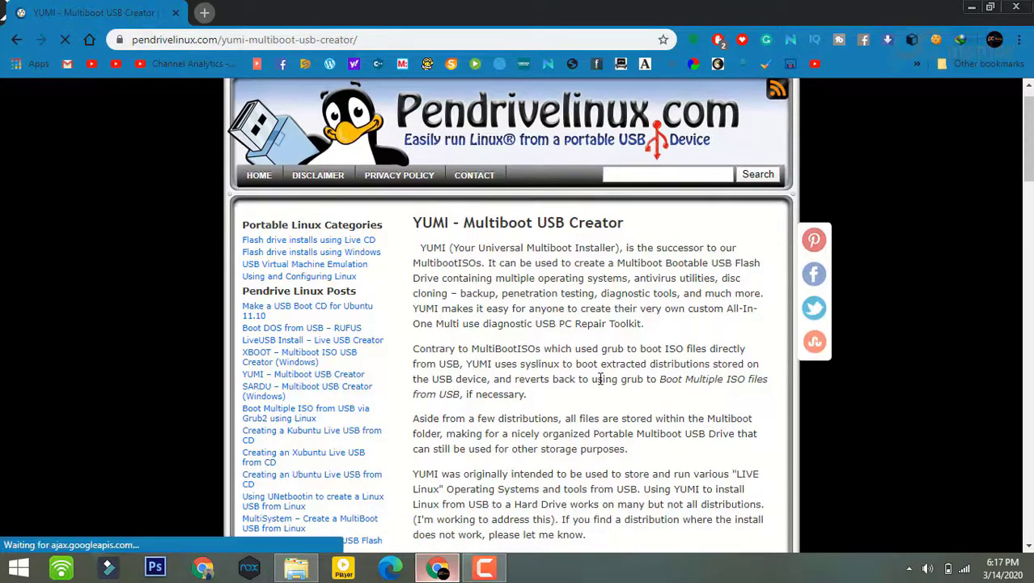
scroll(600, 378, "down", 1)
scroll(600, 378, "down", 7)
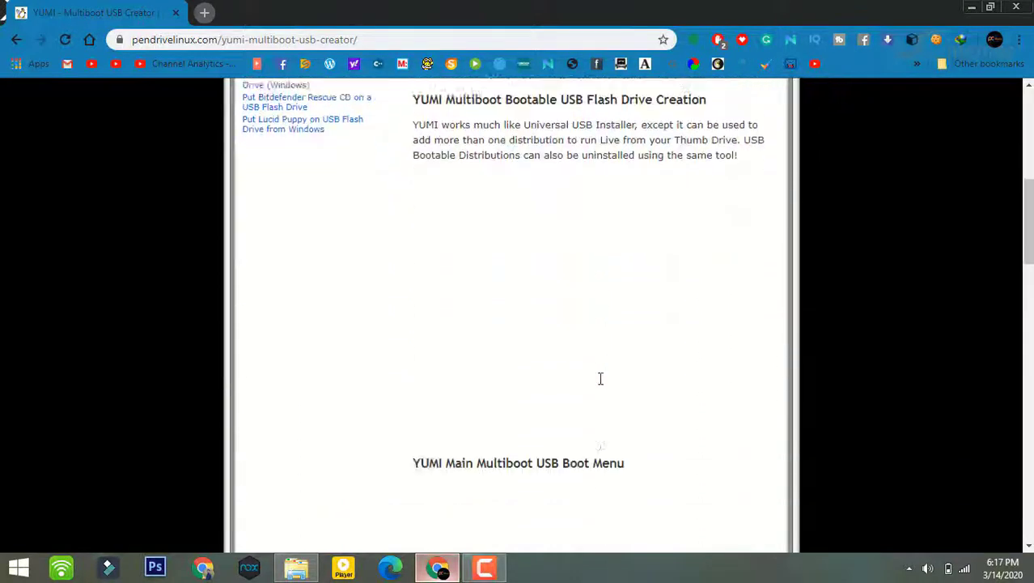
scroll(600, 378, "down", 5)
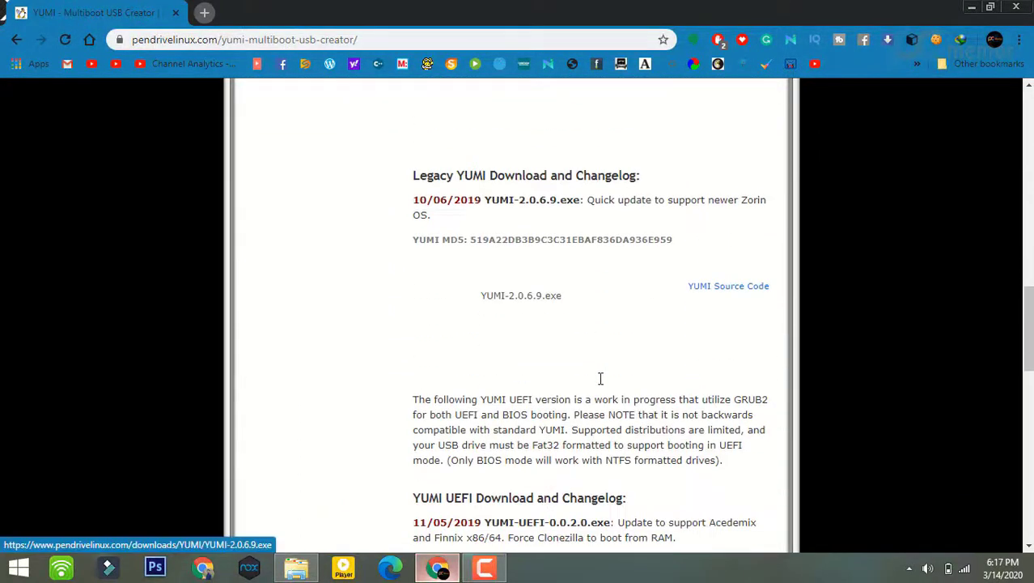
scroll(600, 378, "down", 1)
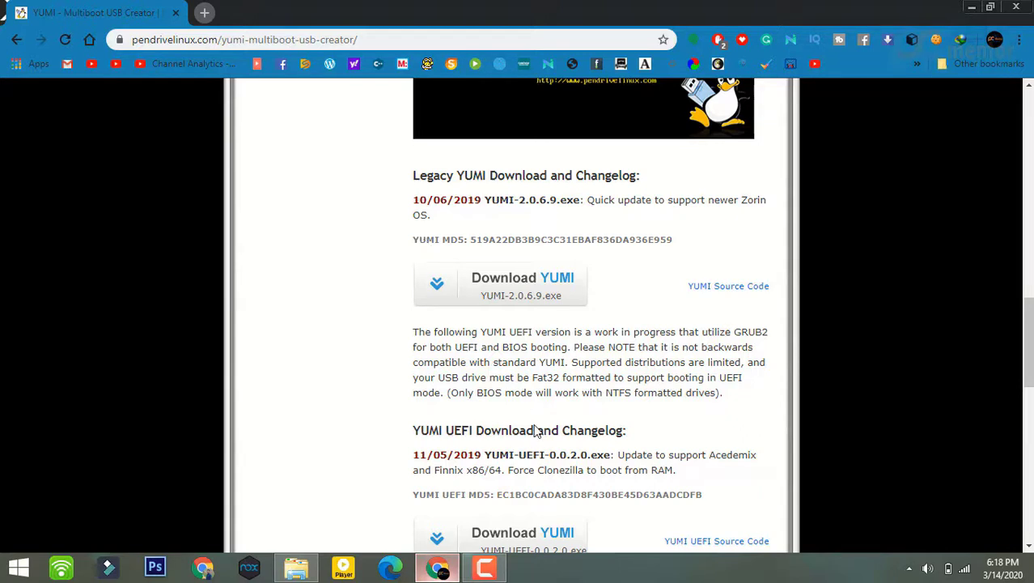
scroll(534, 431, "down", 2)
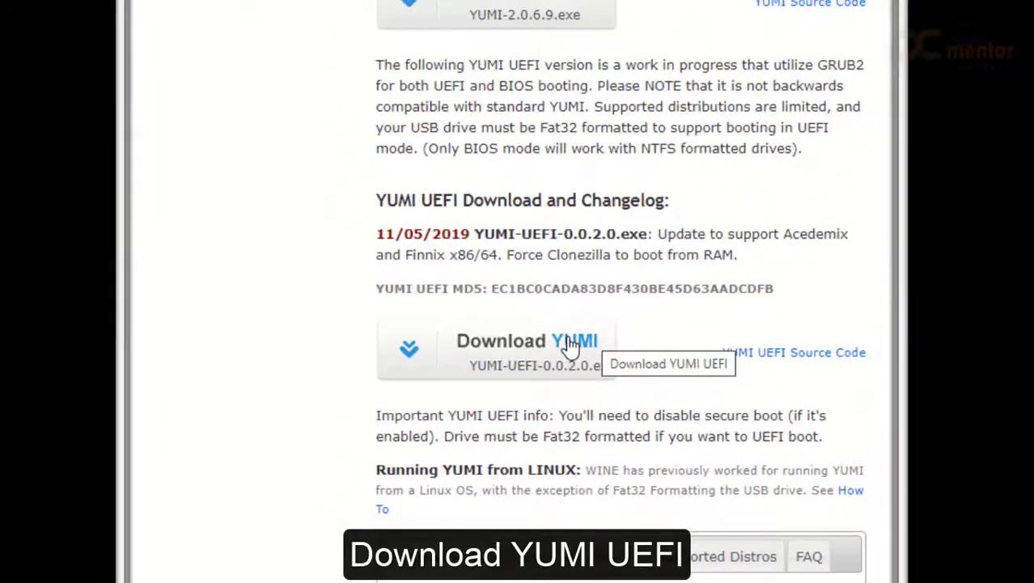
left_click(538, 353)
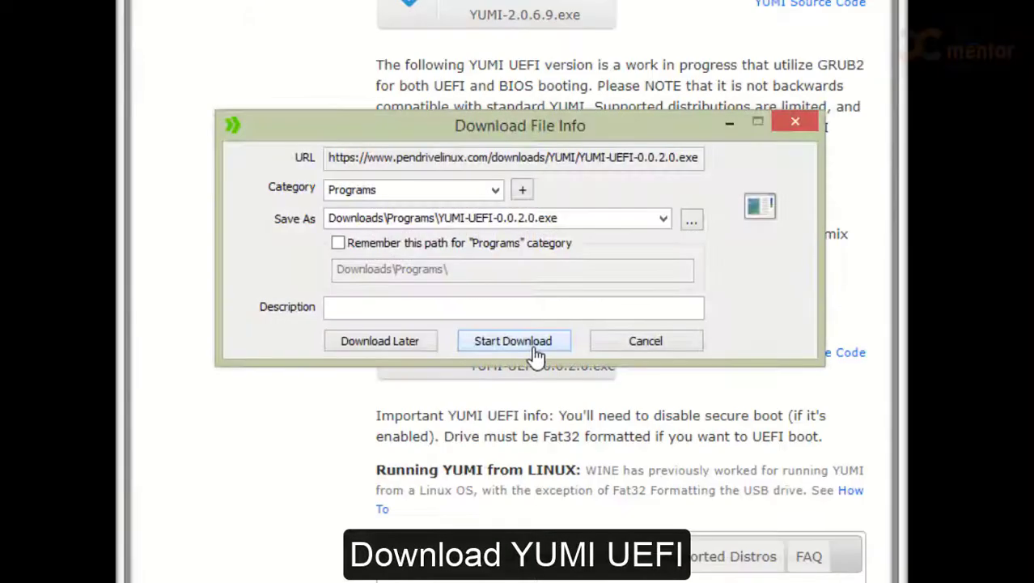
double_click(490, 221)
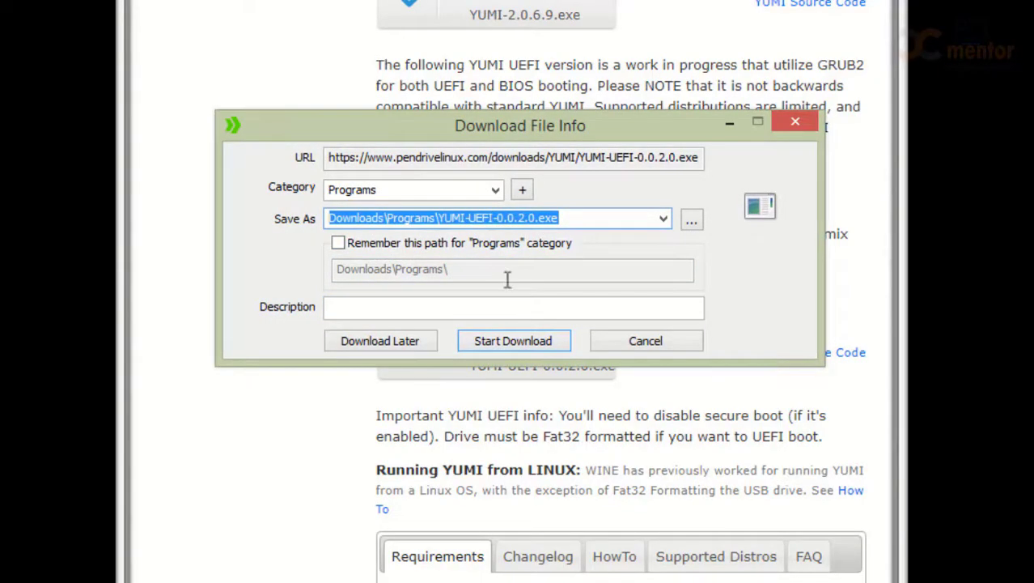
left_click(523, 343)
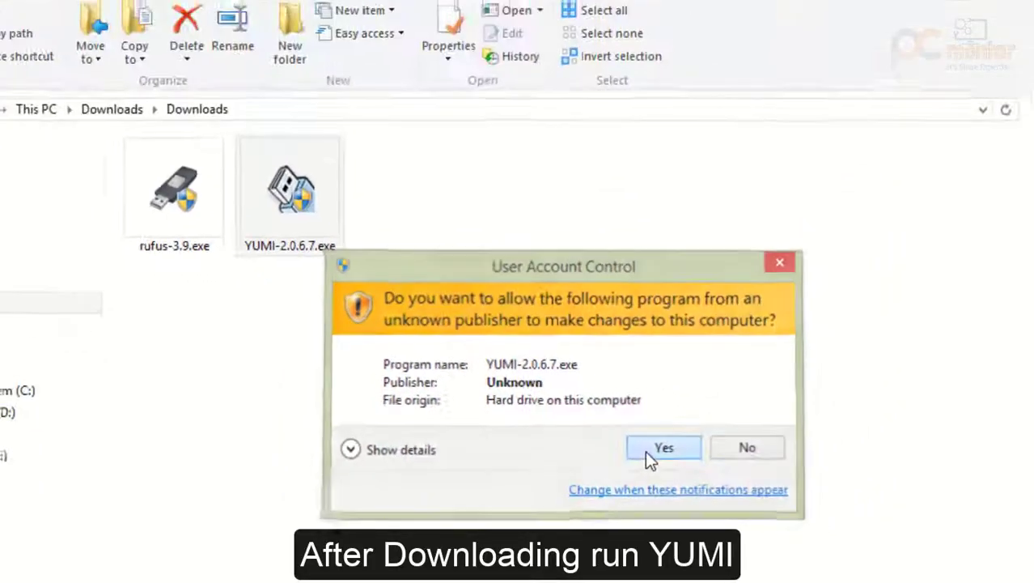
Step: Run YUMI 2.0.6.7 setup, accept the licence, select USB drive F: and enable Fat32 formatting
left_click(696, 417)
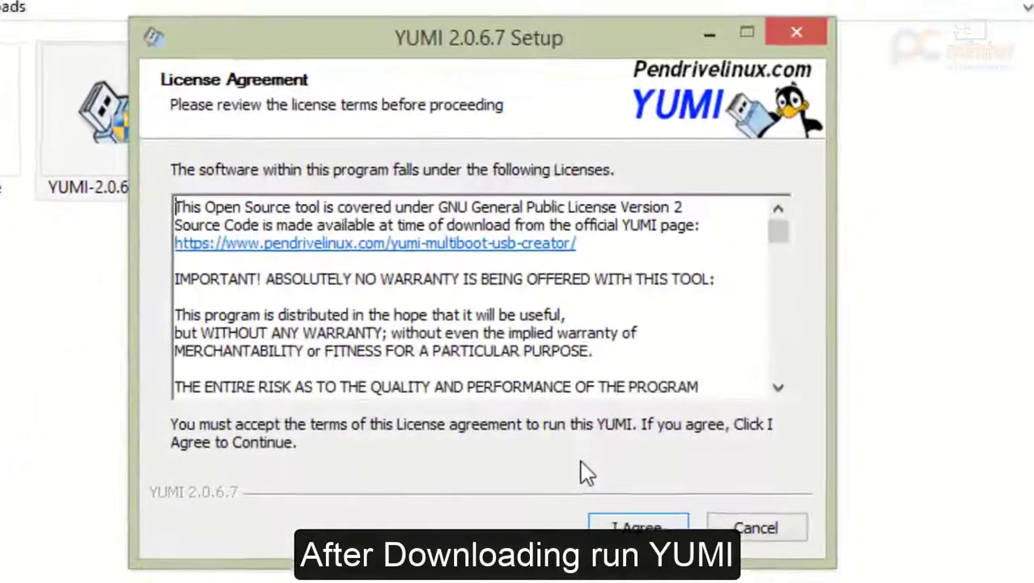
left_click(607, 524)
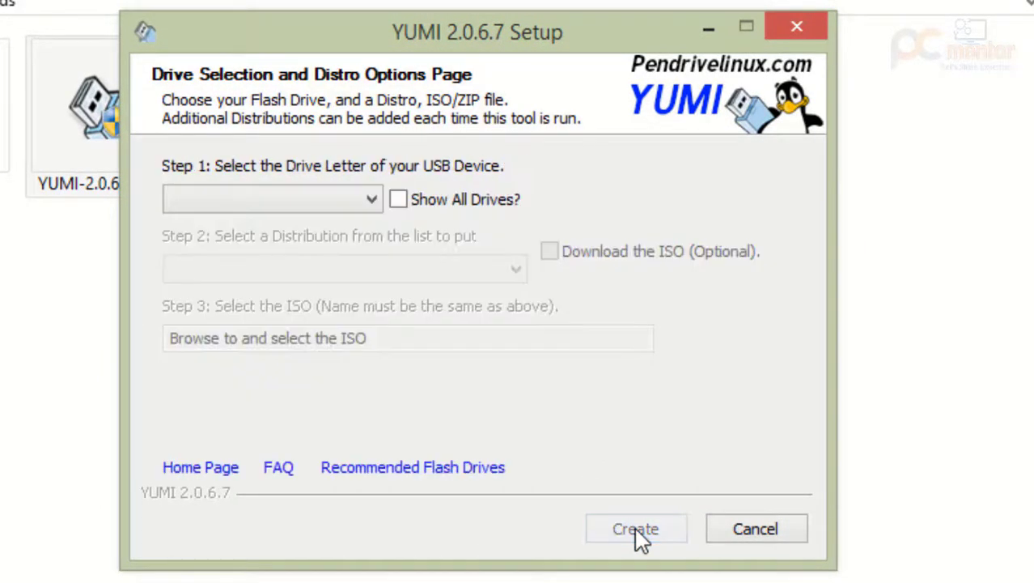
left_click(374, 202)
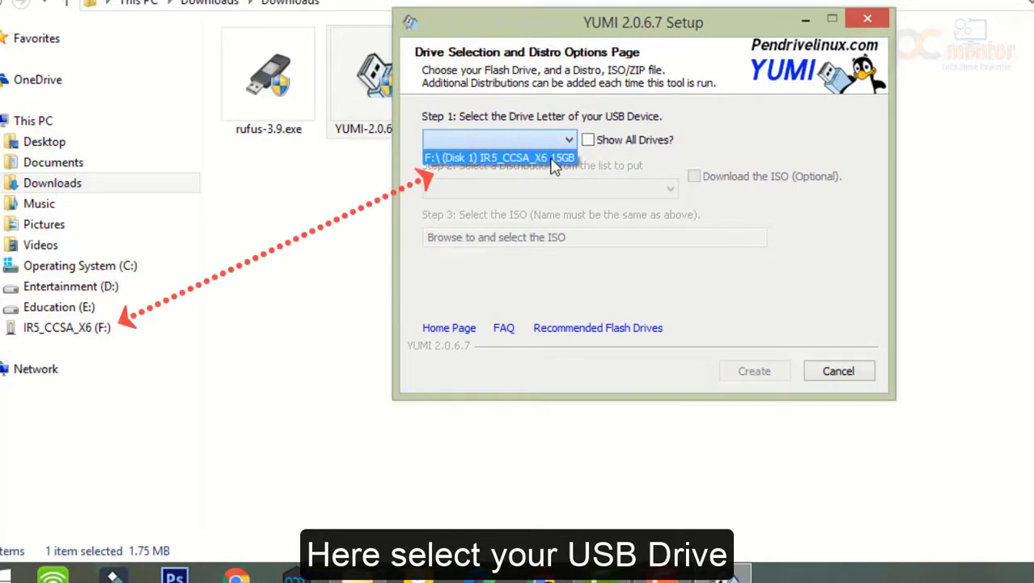
left_click(553, 159)
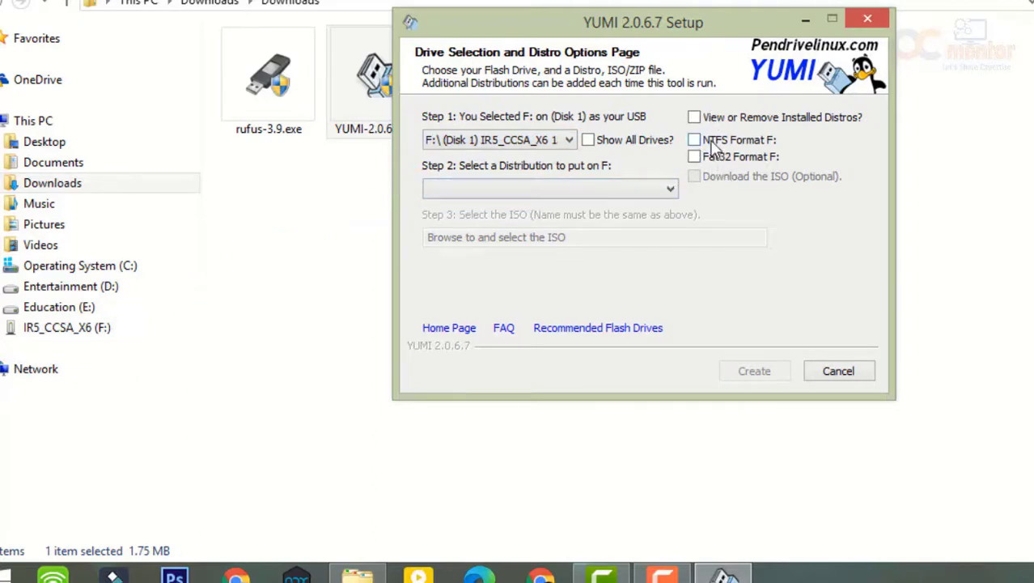
left_click(709, 157)
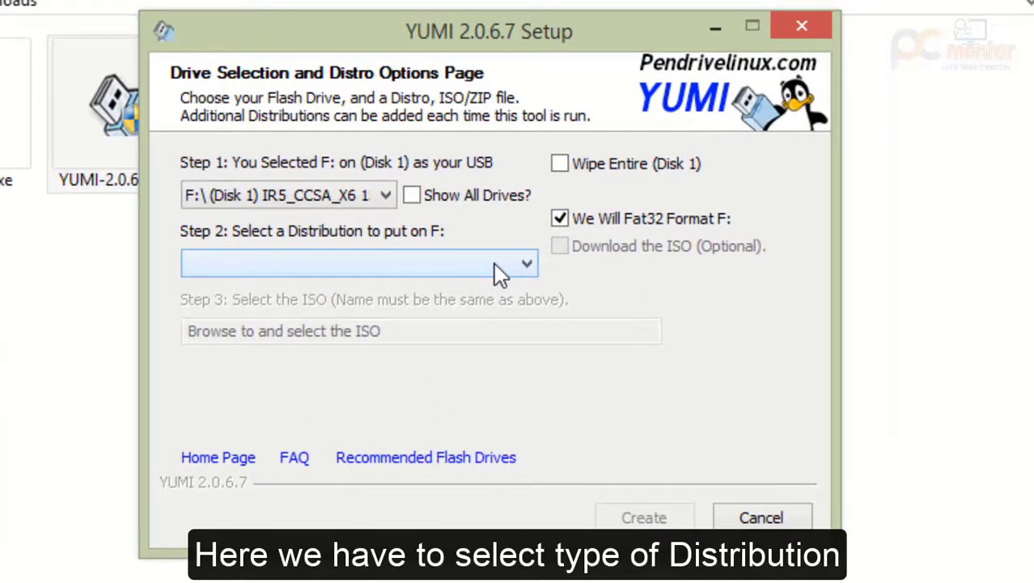
Step: Choose Single Windows Vista/7/8/10 Installer as the YUMI distribution
left_click(499, 272)
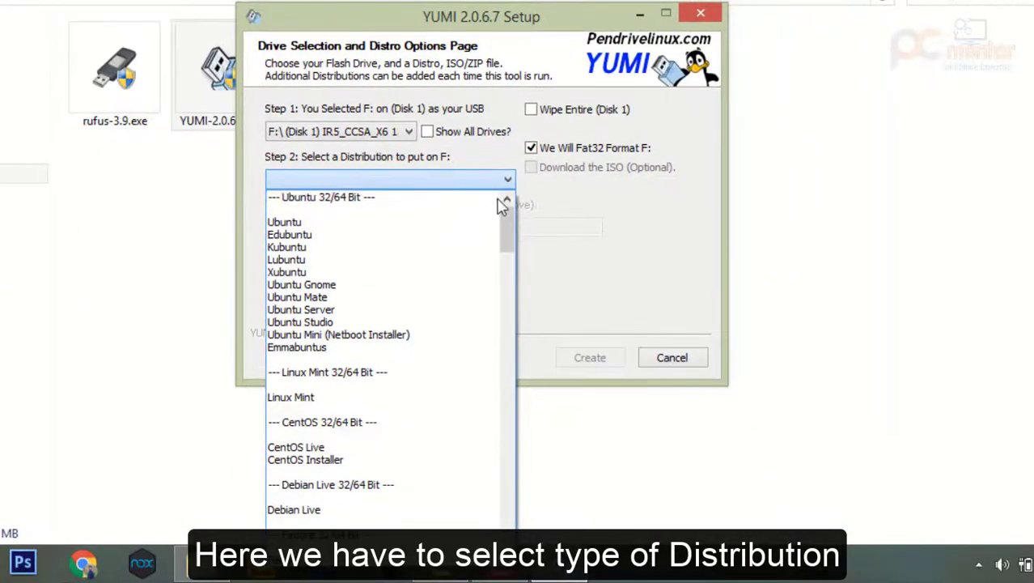
left_click_drag(513, 223, 503, 516)
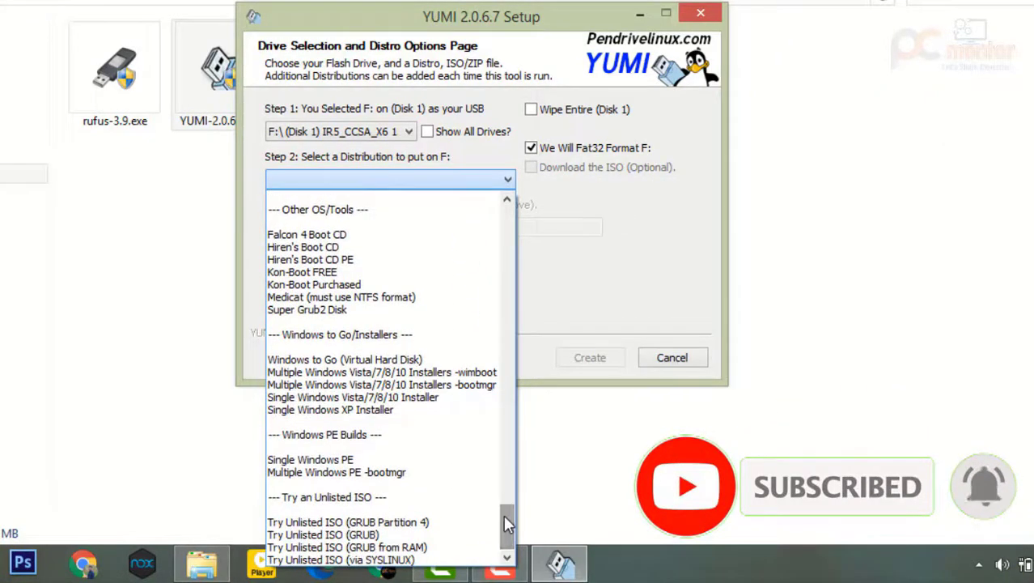
left_click(396, 398)
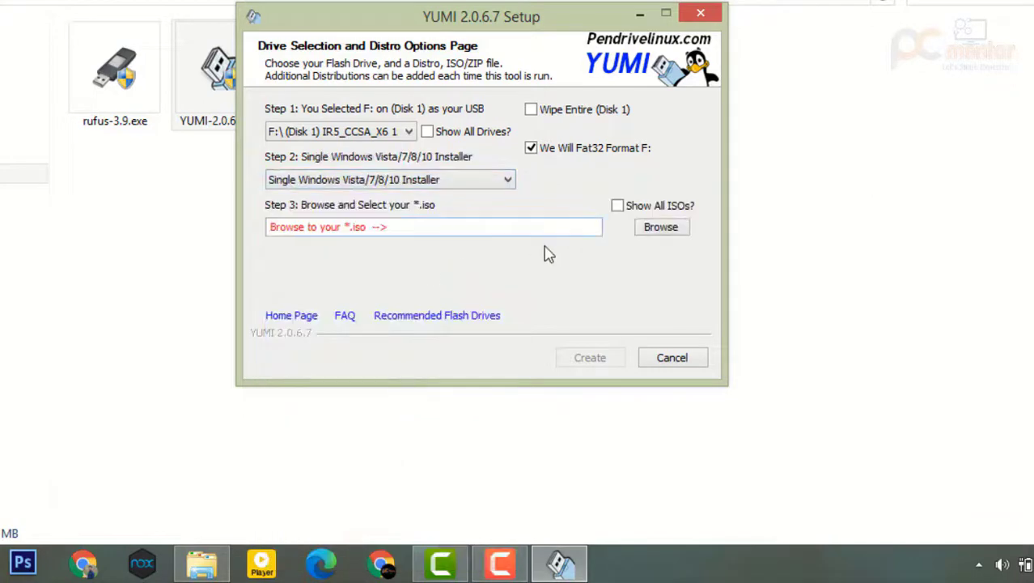
Step: Select D:\Win8.1_EnglishInternational_x64.iso as the ISO file
left_click_drag(284, 228, 399, 249)
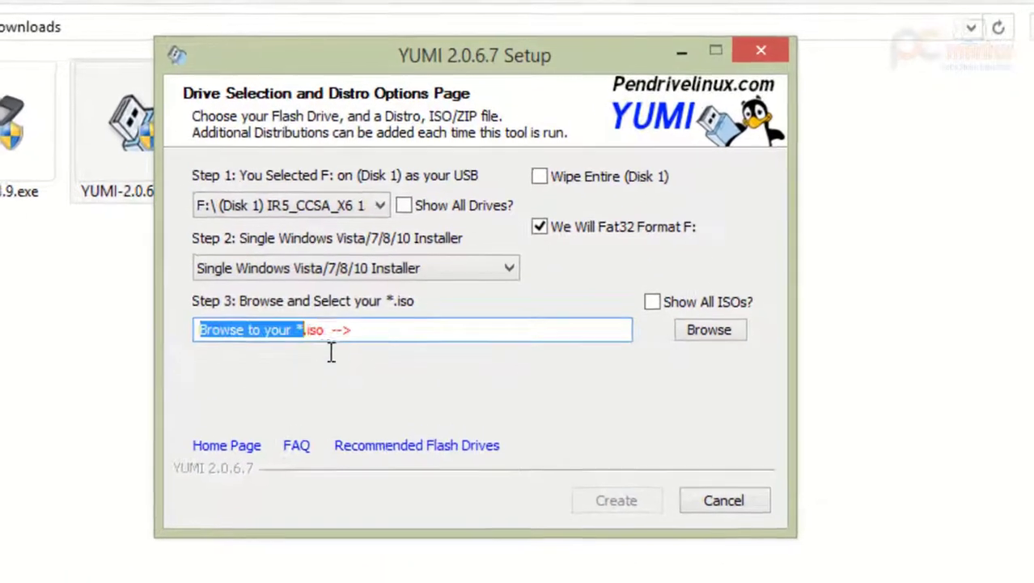
left_click(706, 336)
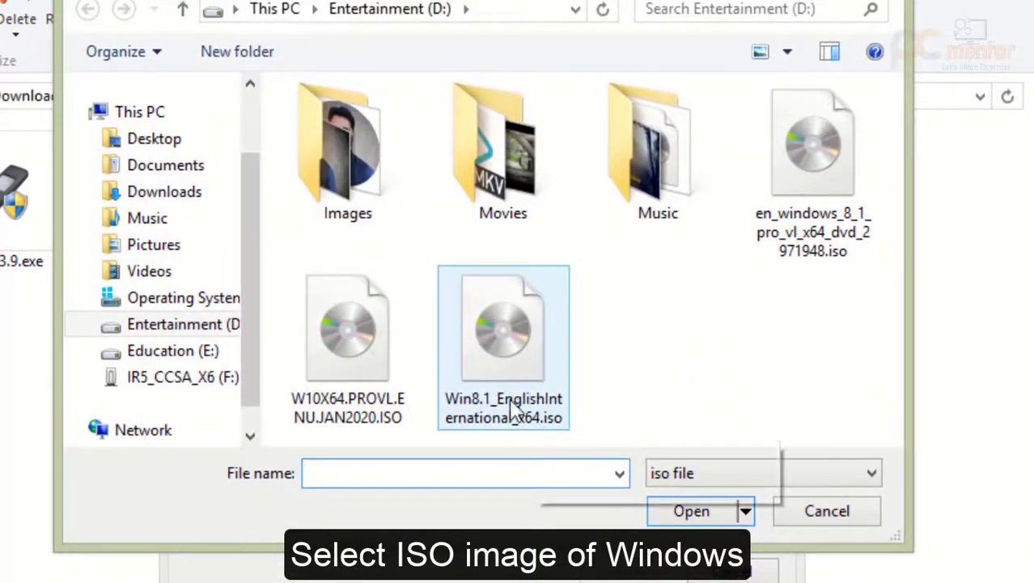
left_click(729, 479)
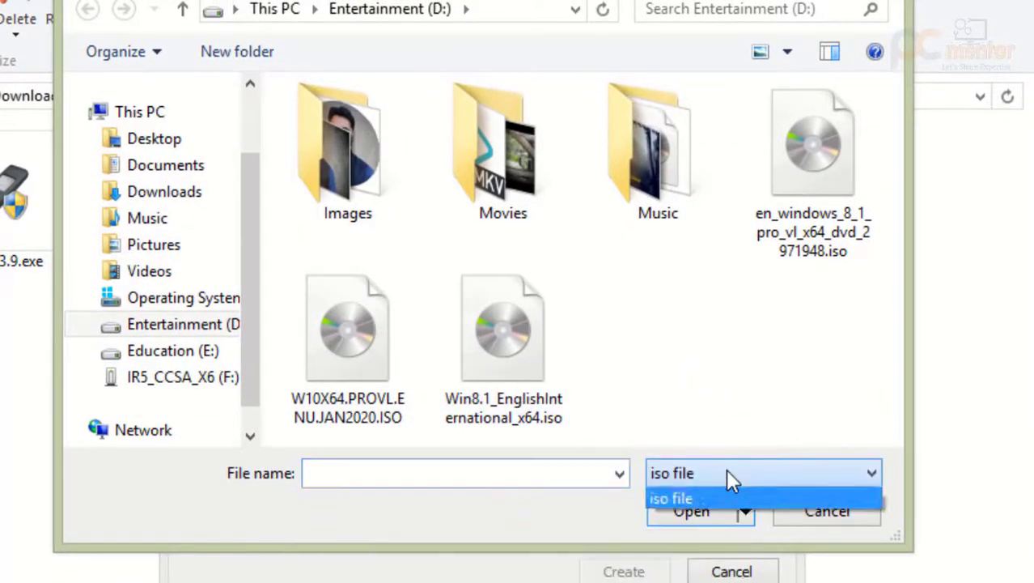
left_click(724, 481)
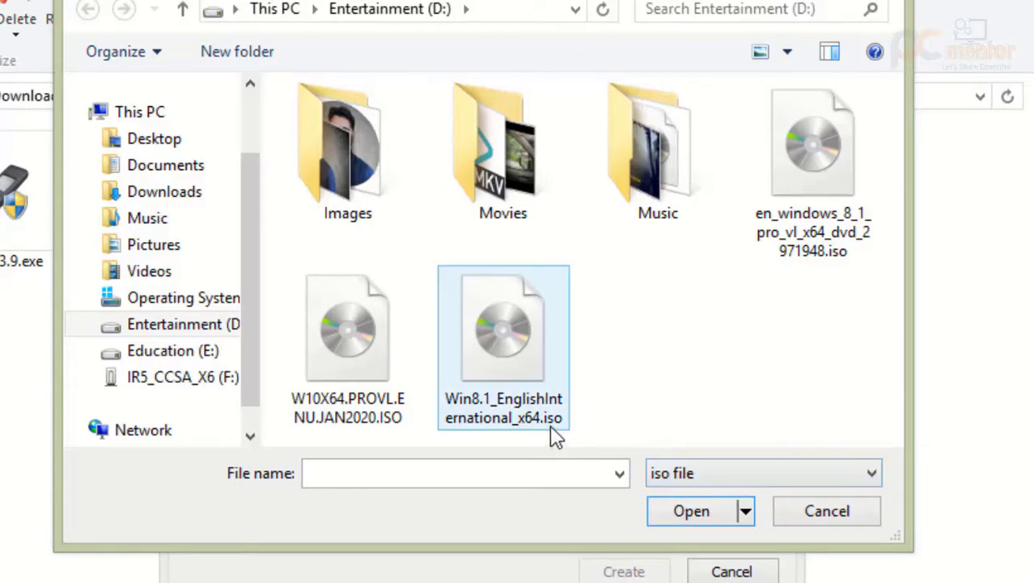
double_click(540, 350)
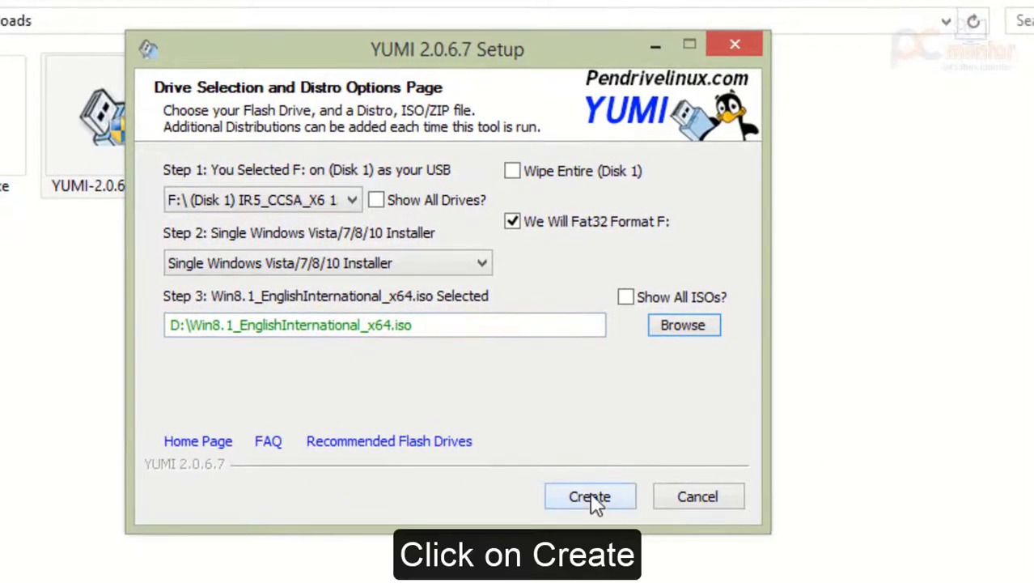
Step: Start creating the YUMI drive on F:, confirming that it will be formatted
left_click(607, 534)
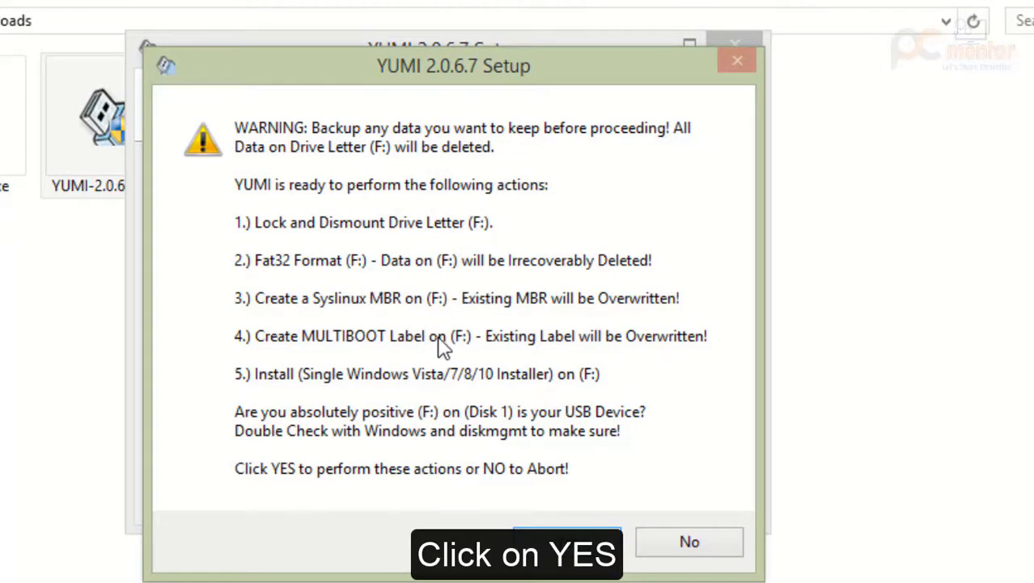
left_click(580, 542)
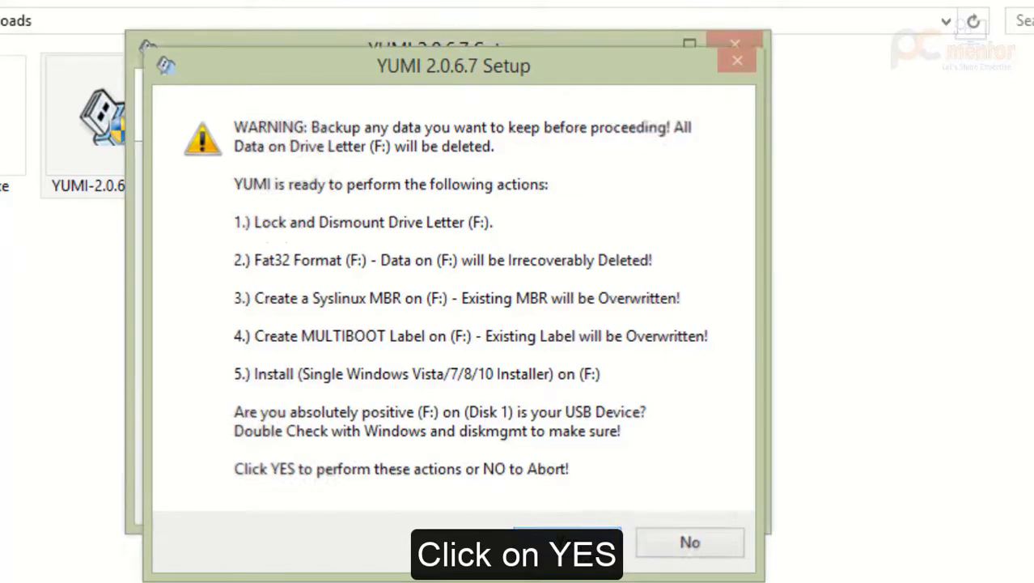